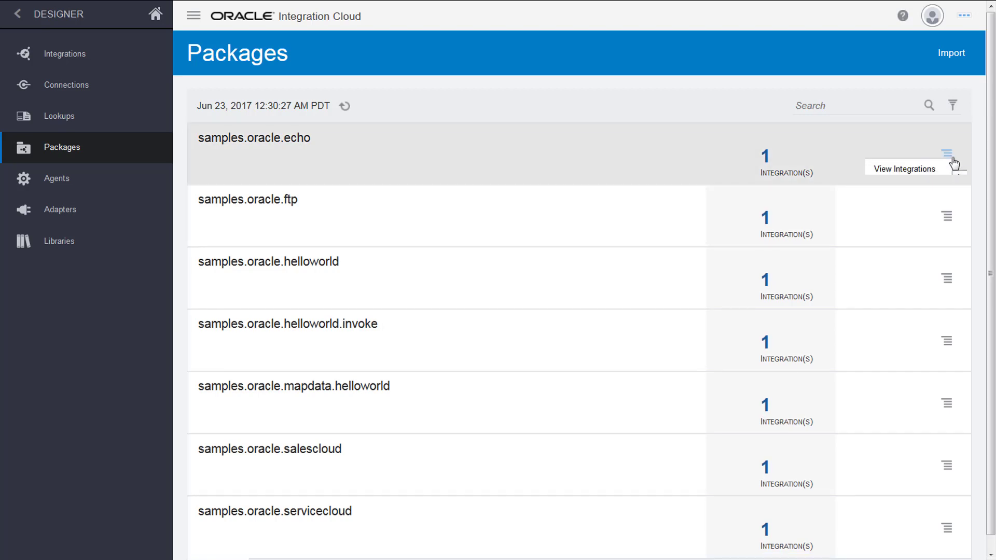
Step: Check the echo package's actions, then start creating a new Map Data integration
left_click(946, 154)
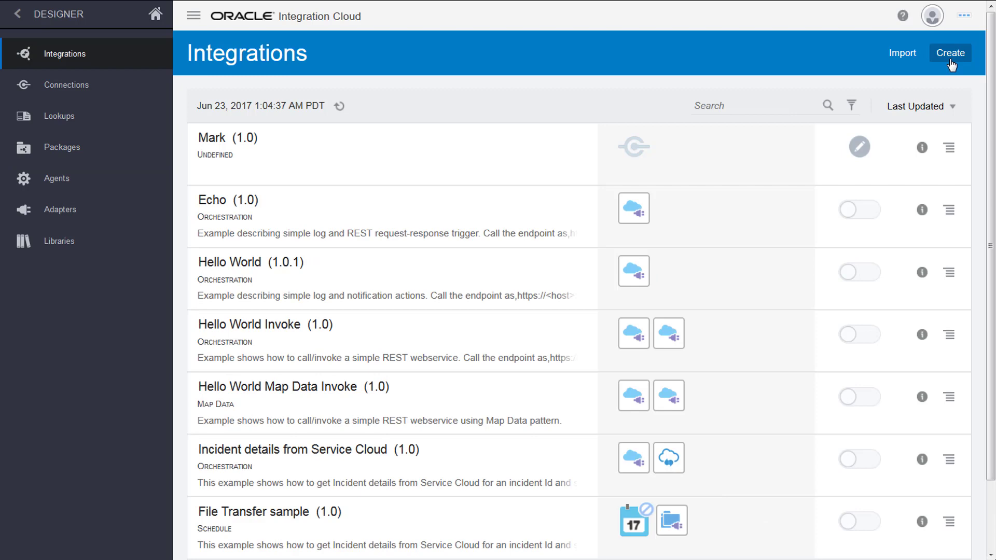
left_click(950, 52)
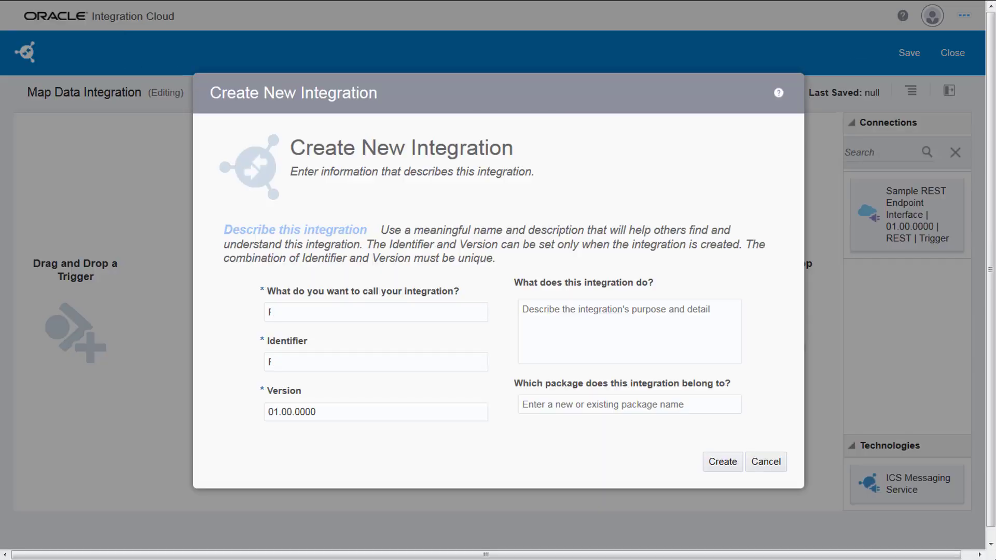
type("Rightnow")
type(" to SalesCloud Integratior")
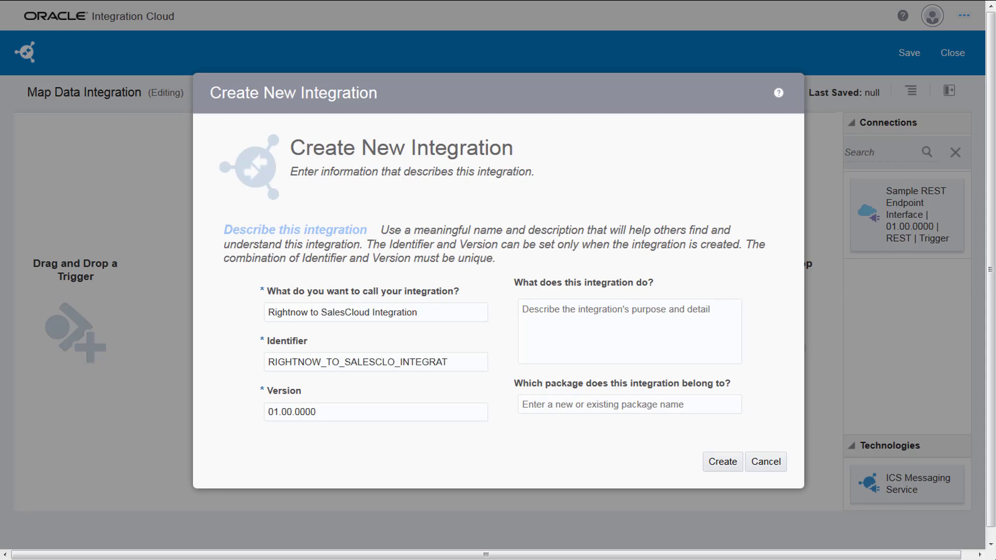
type("Map data between RightNow to Sale")
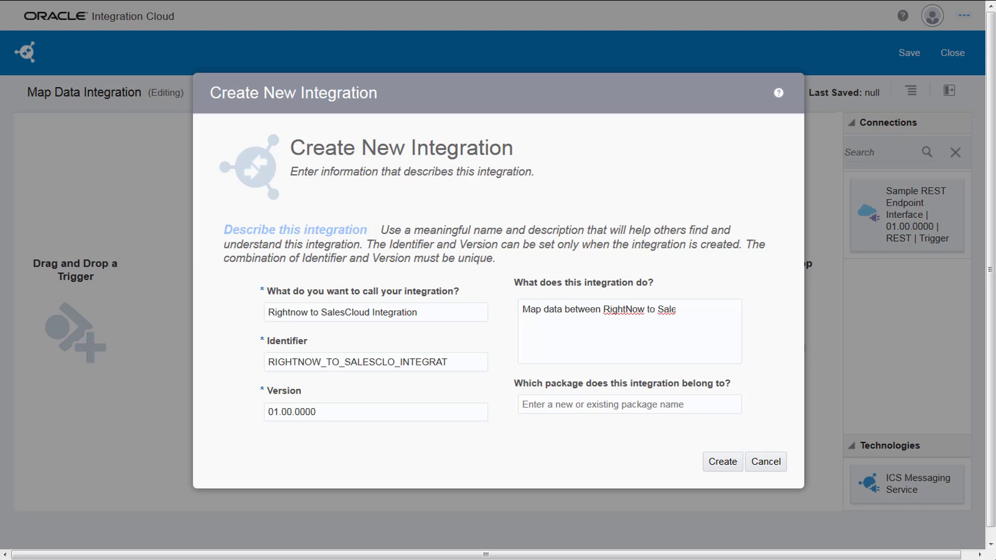
type("sCloud")
Step: Create 'Rightnow to SalesCloud Integration' with its description in package my.new.package
key("Tab")
type("m")
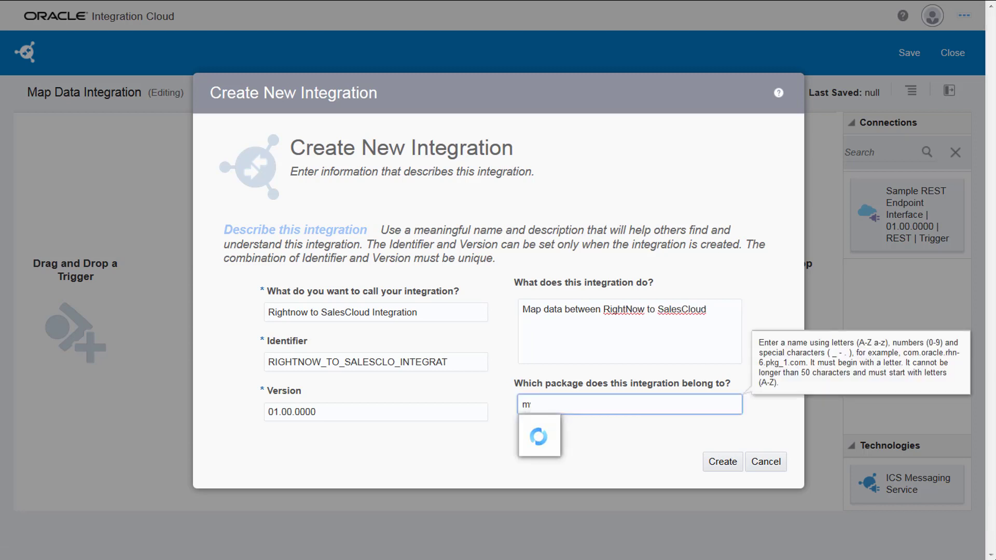
type("y.new.package")
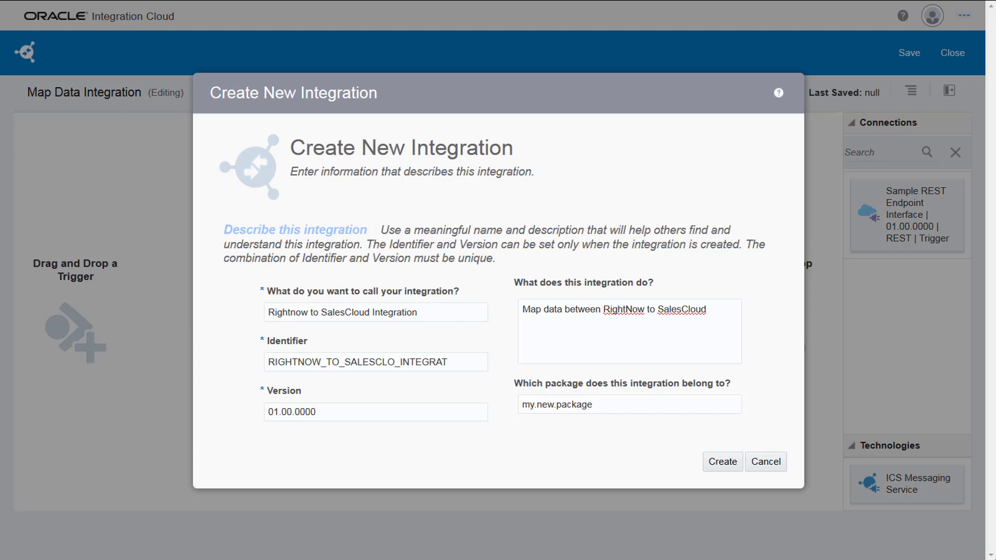
left_click(719, 467)
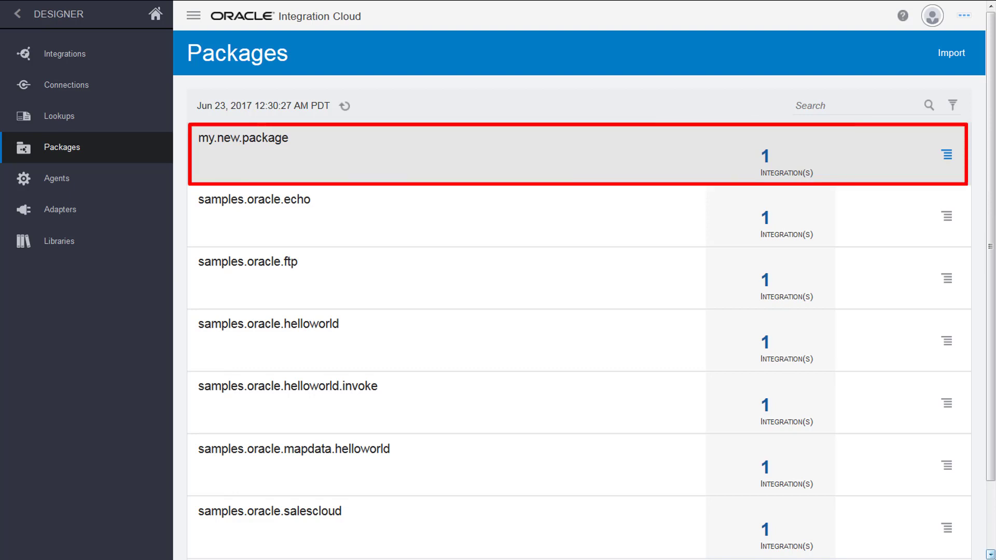
Step: Show the row actions for my.new.package: View Integrations, Export and Delete
left_click(946, 154)
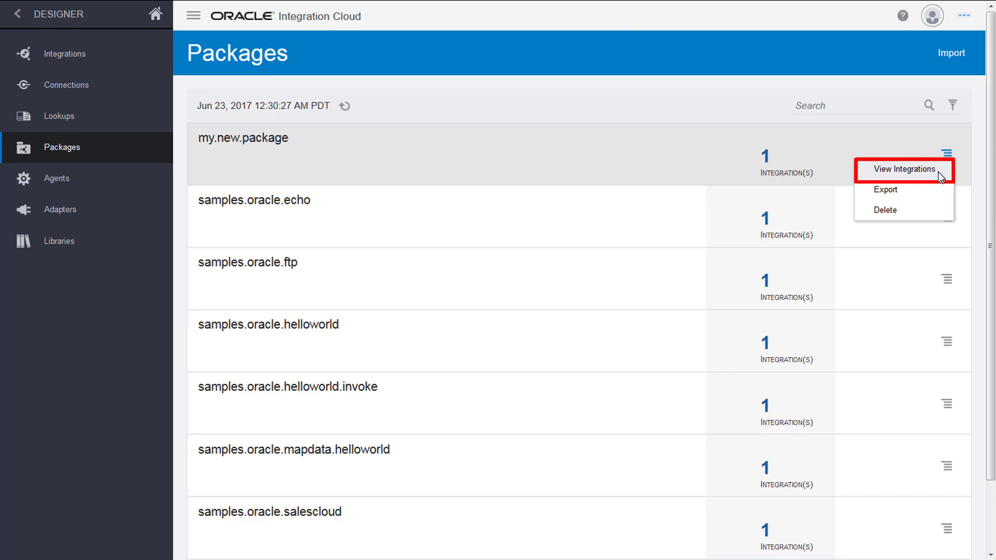